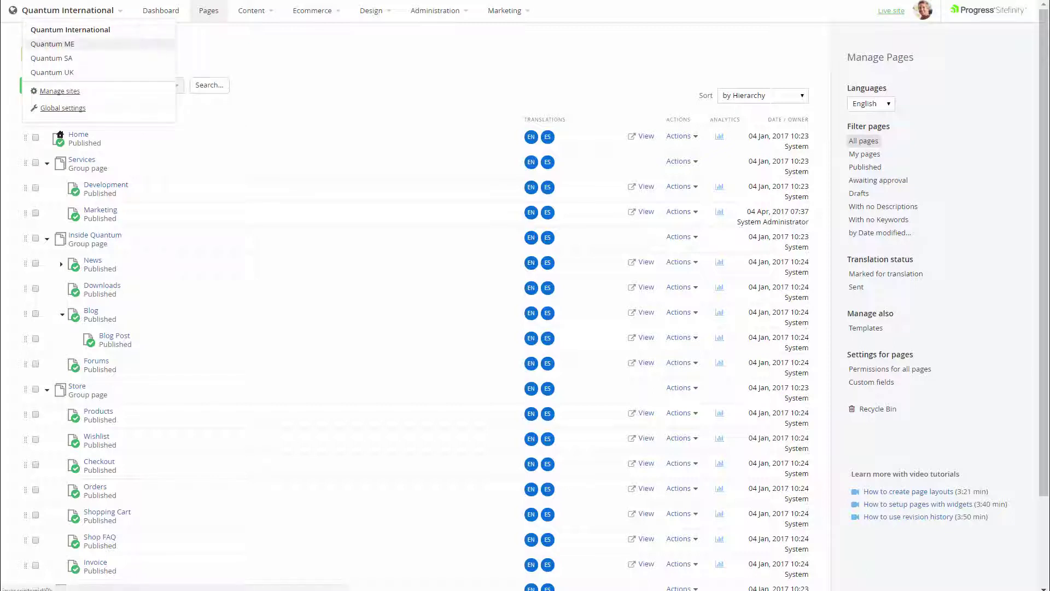
- Switch the Pages list to the Quantum ME site and show page titles in Arabic
left_click(52, 44)
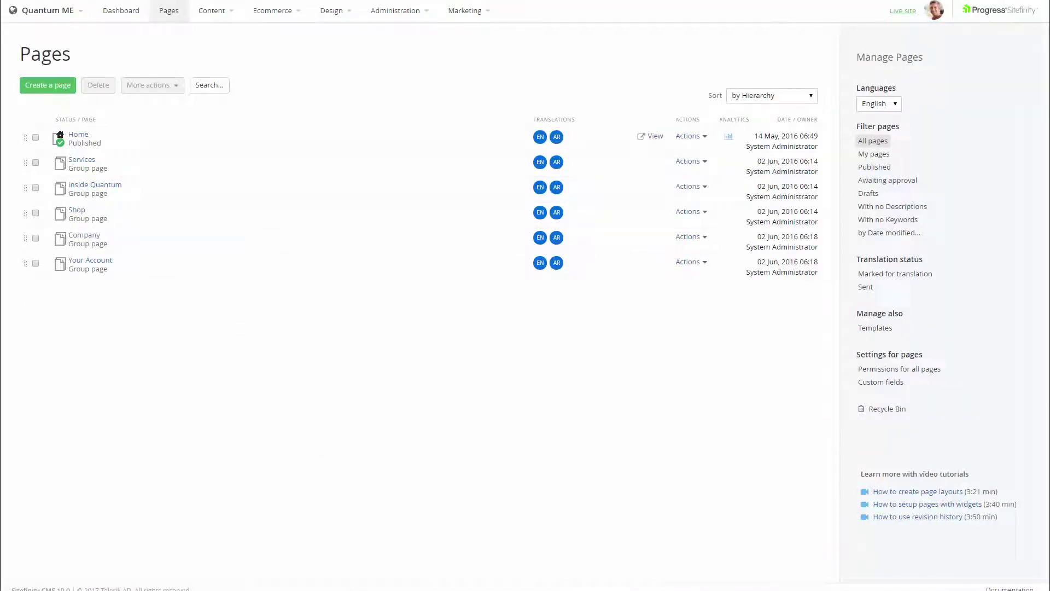
left_click(878, 103)
left_click(877, 122)
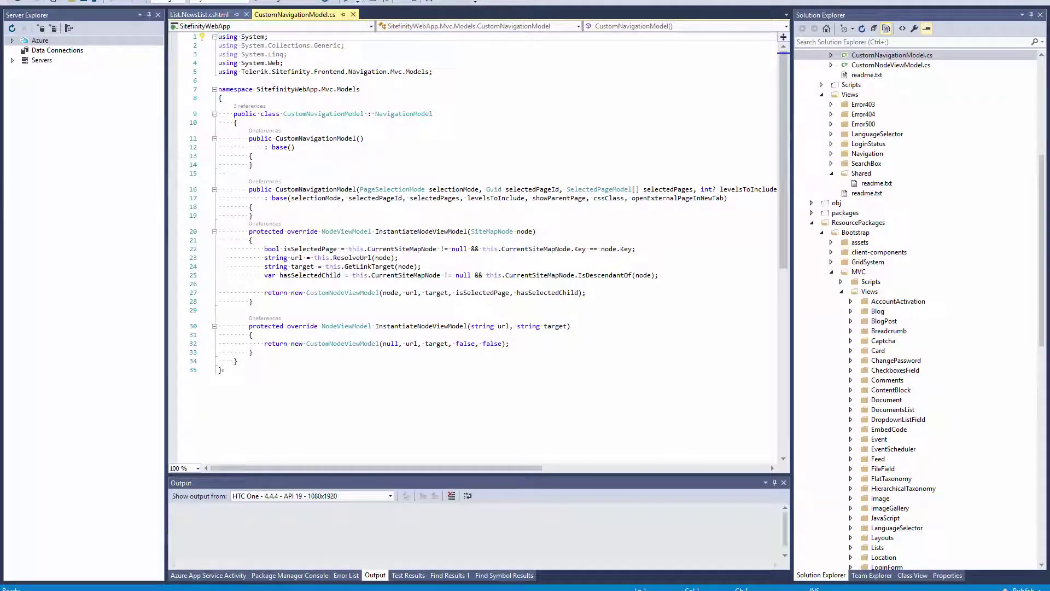
- Bring the List.NewsList.cshtml view into the editor, leaving CustomNavigationModel.cs
left_click(200, 14)
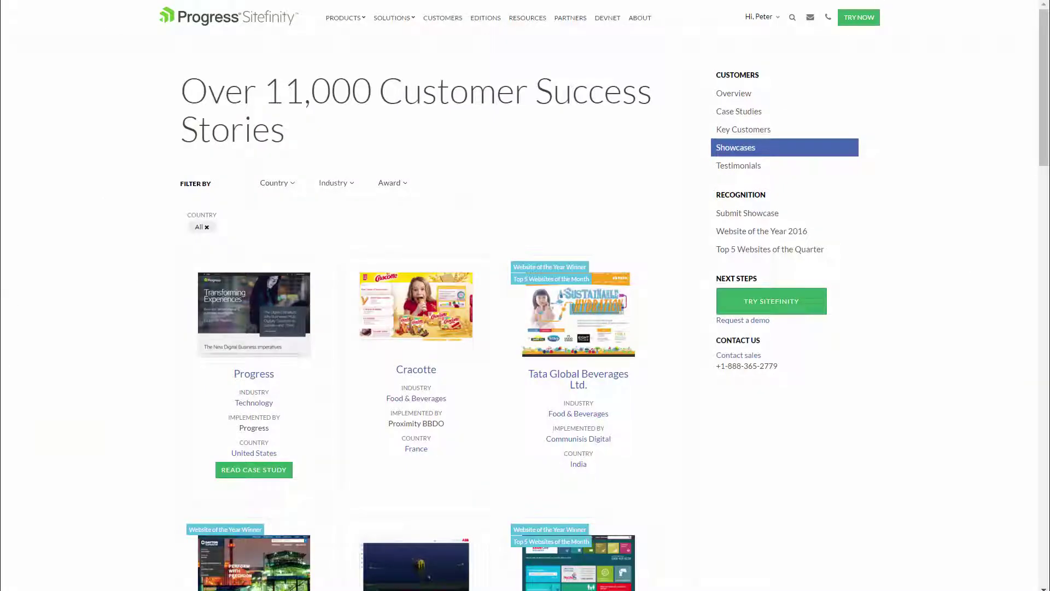
- Expand the Industry filter list on the customer showcases page
left_click(336, 182)
scroll(395, 304, "down", 1)
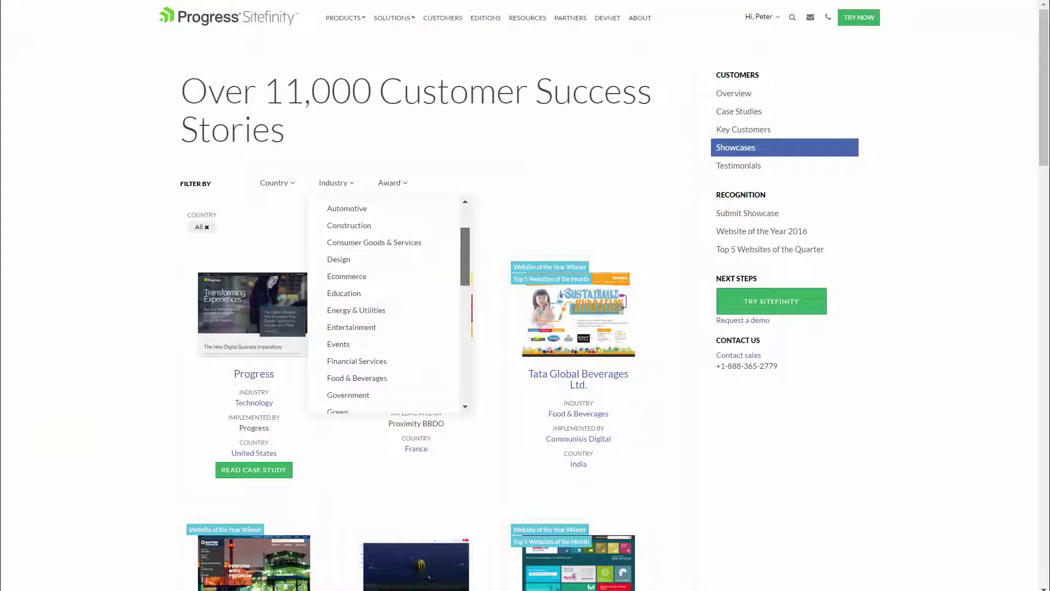
scroll(393, 304, "down", 1)
scroll(394, 304, "down", 1)
scroll(394, 304, "down", 1)
scroll(394, 304, "down", 1)
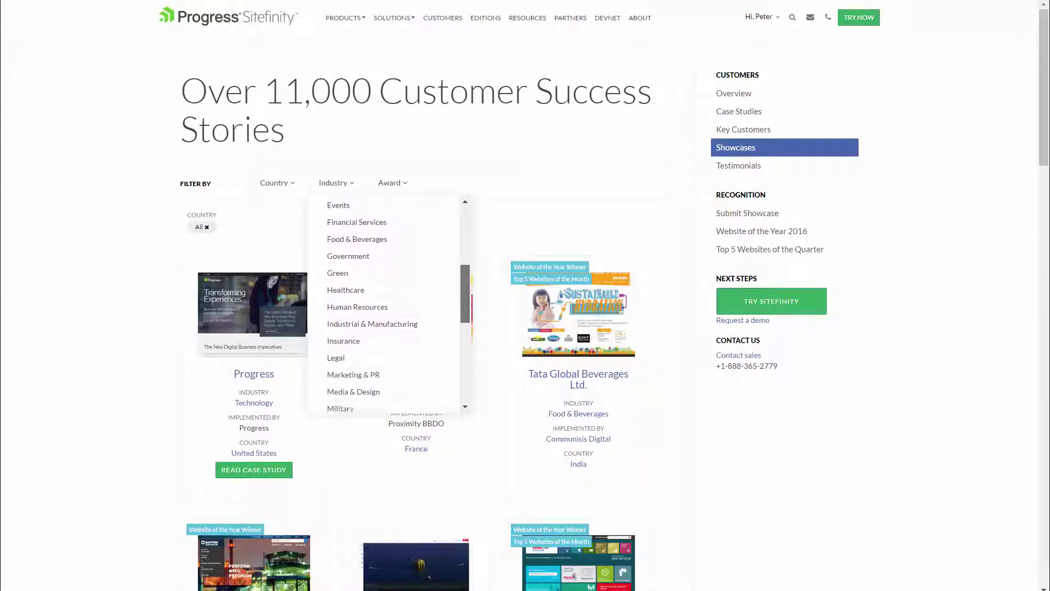
scroll(393, 304, "down", 1)
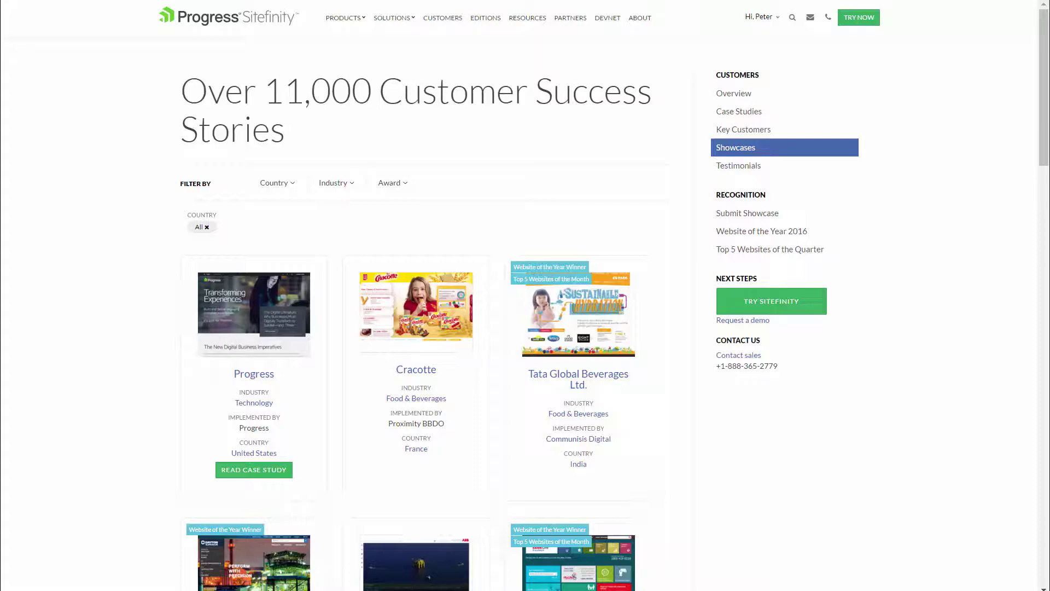